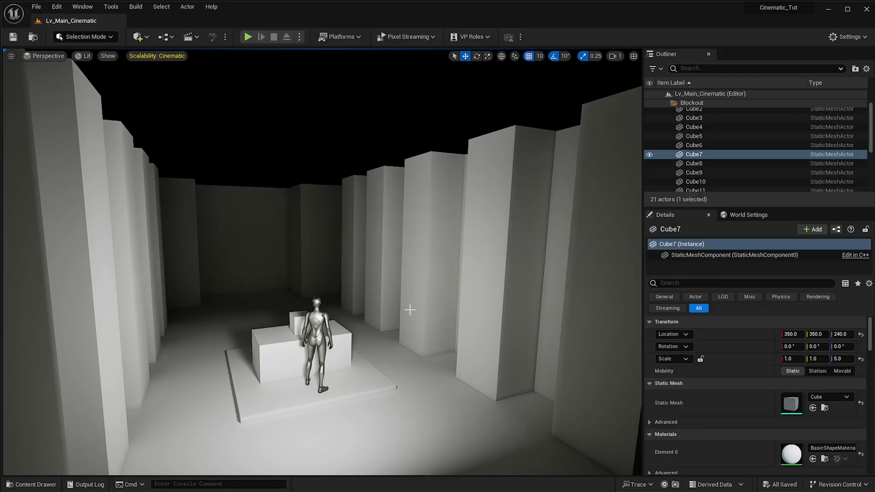
- Examine the blockout room from above, selecting the long wall behind the columns on its negative-Y side
{"action": "right_click_drag", "start_coordinate": [411, 313], "coordinate": [300, 361]}
{"action": "key", "text": "e"}
{"action": "left_click", "coordinate": [198, 372]}
{"action": "right_click_drag", "start_coordinate": [198, 372], "coordinate": [279, 289]}
{"action": "key", "text": "s"}
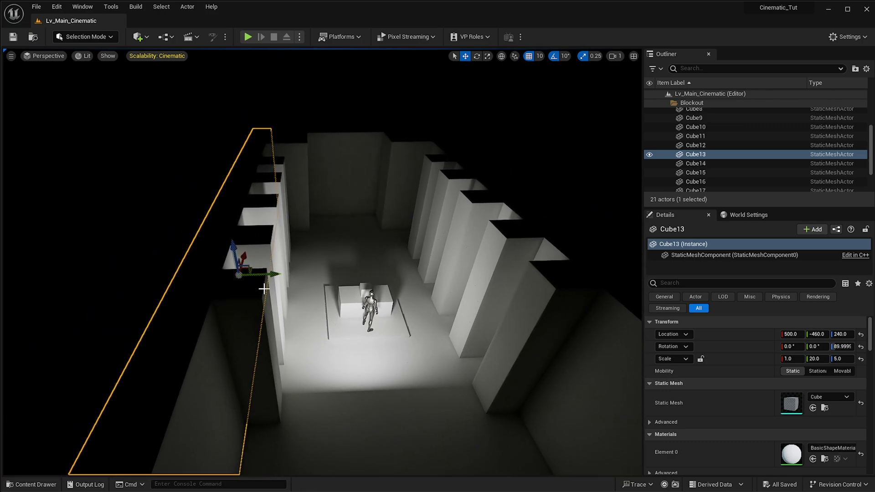
{"action": "scroll", "coordinate": [297, 281], "scroll_direction": "down", "scroll_amount": 4}
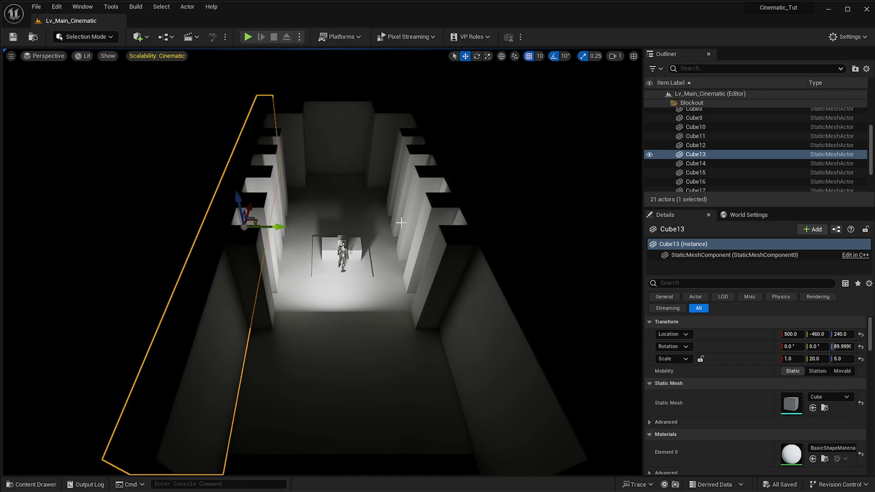
{"action": "scroll", "coordinate": [402, 222], "scroll_direction": "up", "scroll_amount": 3}
{"action": "left_click_drag", "start_coordinate": [268, 226], "coordinate": [244, 238]}
{"action": "key", "text": "ctrl+s"}
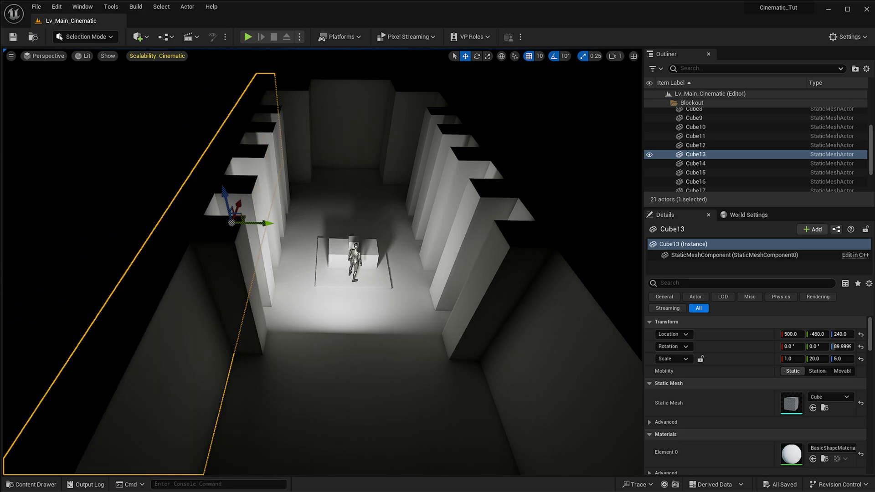
- Move the front column on the negative-Y side to Y -460 and shift the long wall behind it further outward
{"action": "left_click", "coordinate": [248, 318]}
{"action": "key", "text": "f"}
{"action": "mouse_move", "coordinate": [289, 309]}
{"action": "right_mouse_down"}
{"action": "mouse_move", "coordinate": [347, 315]}
{"action": "mouse_move", "coordinate": [289, 308]}
{"action": "right_mouse_up"}
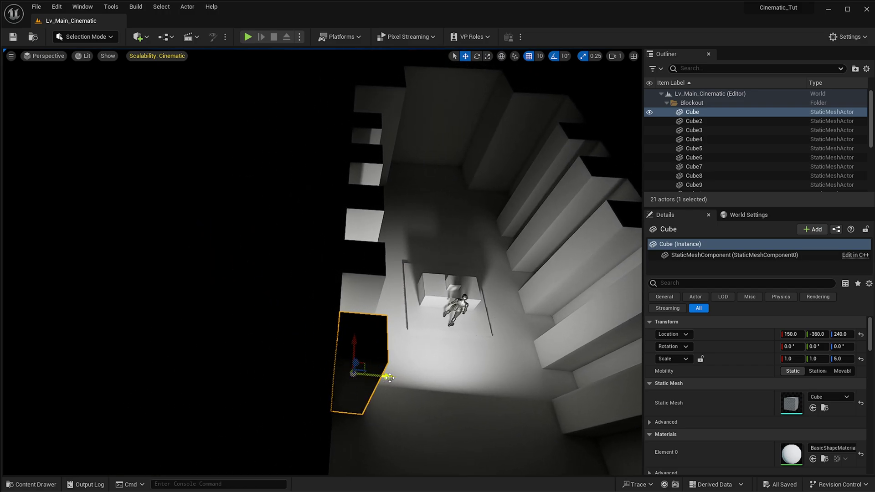
{"action": "left_click_drag", "start_coordinate": [387, 378], "coordinate": [349, 378]}
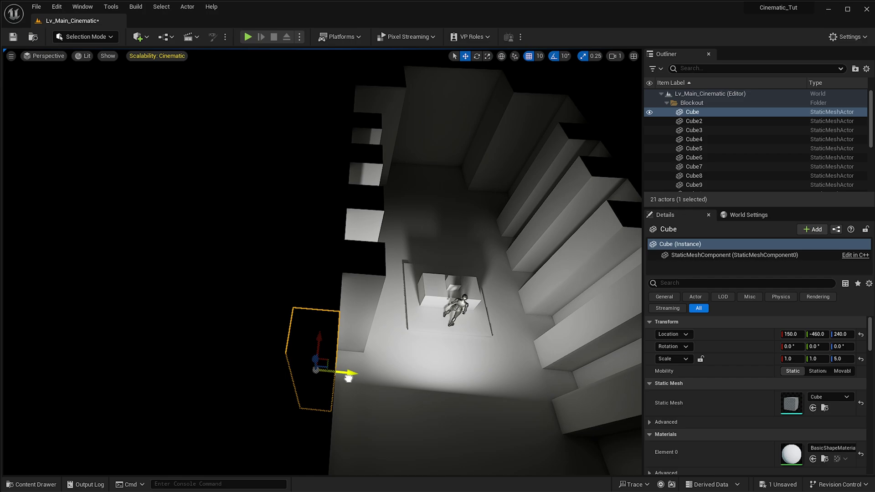
{"action": "left_click", "coordinate": [325, 422]}
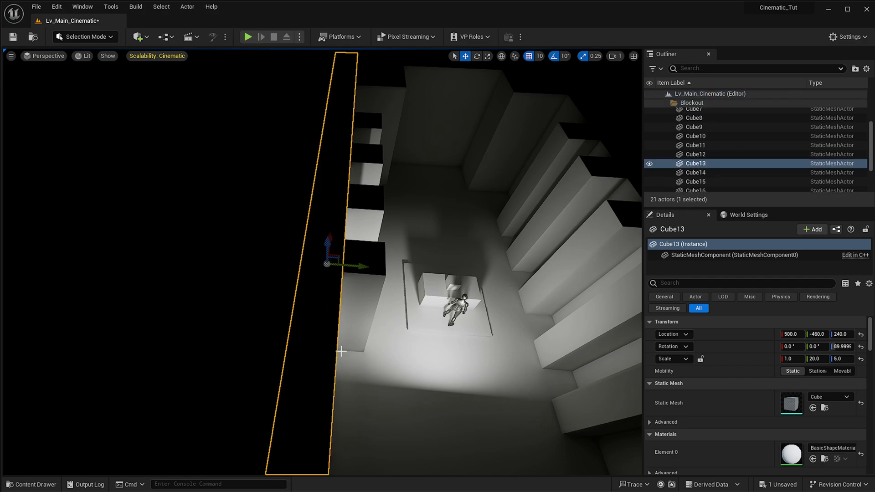
{"action": "left_click_drag", "start_coordinate": [351, 264], "coordinate": [322, 264]}
- Move the other four columns in the row on the negative-Y side together to Y -460
{"action": "right_click_drag", "start_coordinate": [359, 344], "coordinate": [265, 350]}
{"action": "key", "text": "alt+3"}
{"action": "key", "text": "alt+2"}
{"action": "key", "text": "w"}
{"action": "key", "text": "s"}
{"action": "key", "text": "alt+4"}
{"action": "right_click_drag", "start_coordinate": [193, 354], "coordinate": [328, 360]}
{"action": "left_click", "coordinate": [328, 349]}
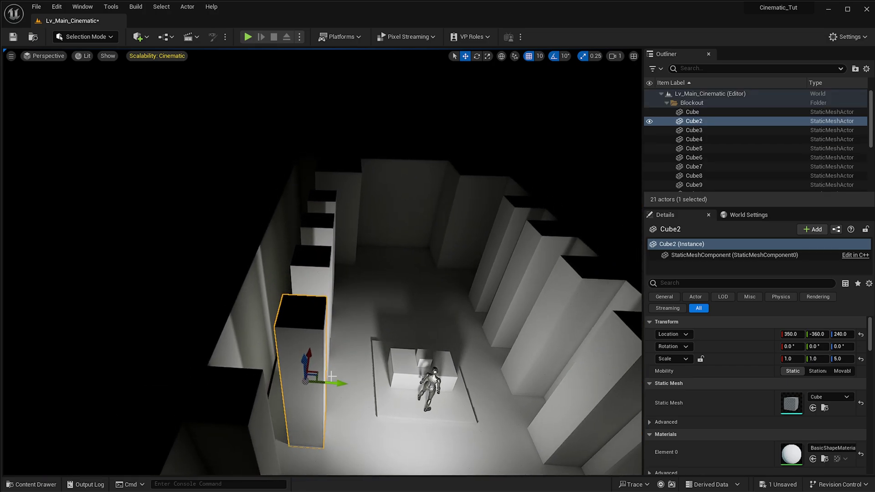
{"action": "mouse_move", "coordinate": [337, 387]}
{"action": "left_mouse_down"}
{"action": "mouse_move", "coordinate": [292, 391]}
{"action": "mouse_move", "coordinate": [345, 391]}
{"action": "left_mouse_up"}
{"action": "left_click", "coordinate": [321, 268], "text": "ctrl"}
{"action": "left_click", "coordinate": [320, 230], "text": "ctrl"}
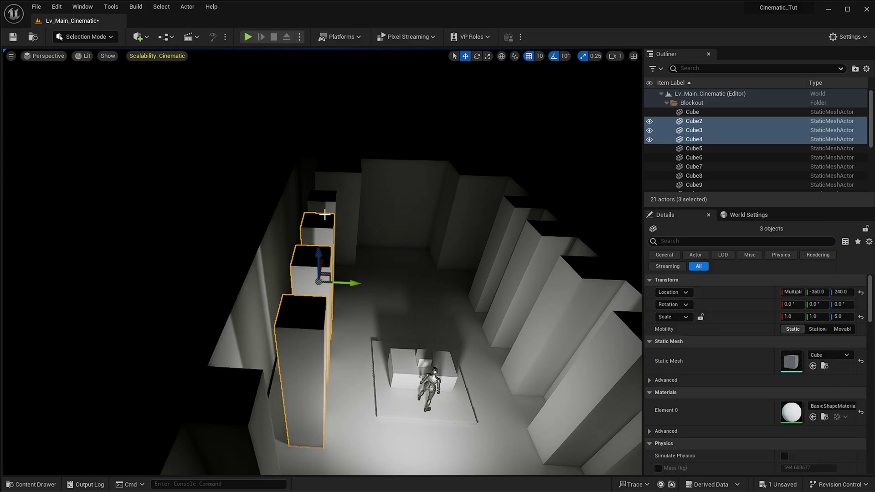
{"action": "left_click", "coordinate": [324, 210], "text": "ctrl"}
{"action": "left_click_drag", "start_coordinate": [352, 253], "coordinate": [326, 254]}
- Shift the far corner column on the negative-Y side outward along Y, in line with the moved columns
{"action": "right_click_drag", "start_coordinate": [327, 254], "coordinate": [344, 248]}
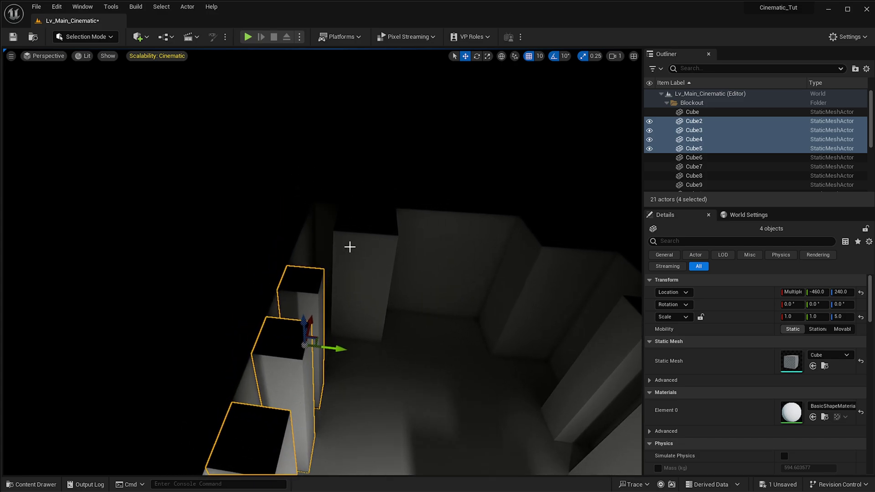
{"action": "left_click", "coordinate": [370, 281]}
{"action": "left_click_drag", "start_coordinate": [397, 281], "coordinate": [367, 283]}
- Move the front column on the positive-Y side to Y 450 and shift the long wall behind it further outward
{"action": "right_click_drag", "start_coordinate": [367, 283], "coordinate": [410, 388]}
{"action": "left_click", "coordinate": [427, 272]}
{"action": "right_click_drag", "start_coordinate": [426, 272], "coordinate": [354, 270]}
{"action": "left_click", "coordinate": [357, 276]}
{"action": "left_click_drag", "start_coordinate": [391, 326], "coordinate": [418, 330]}
{"action": "left_click", "coordinate": [401, 375]}
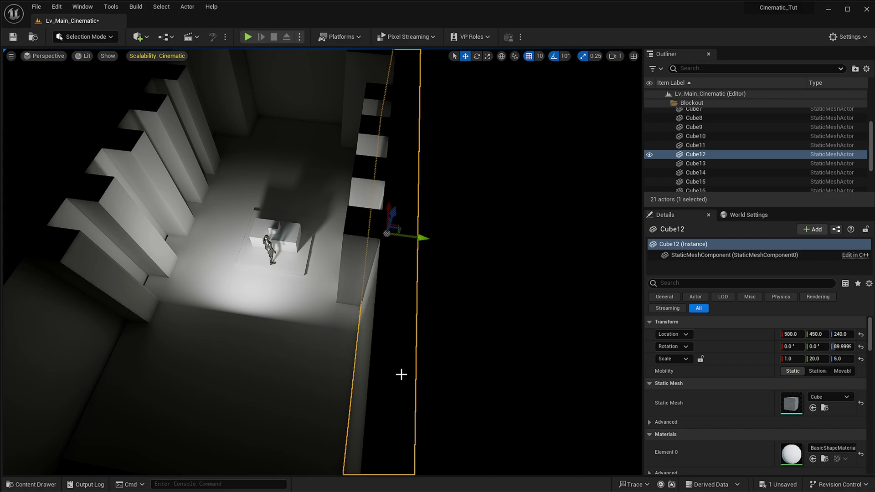
{"action": "left_click_drag", "start_coordinate": [418, 250], "coordinate": [441, 249]}
- Move the other four columns on the positive-Y side to Y 450, shifting the far corner column outward with them
{"action": "left_click", "coordinate": [363, 234]}
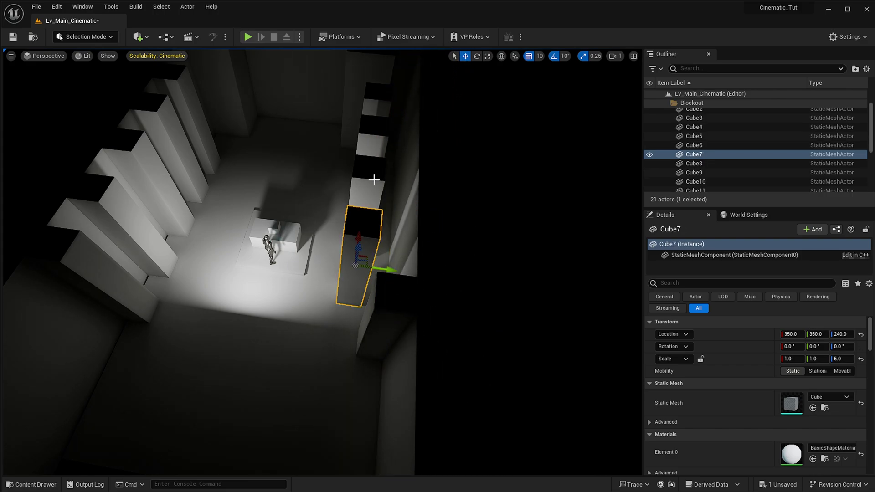
{"action": "left_click", "coordinate": [373, 179], "text": "shift"}
{"action": "right_click_drag", "start_coordinate": [373, 179], "coordinate": [378, 180]}
{"action": "left_click", "coordinate": [368, 104], "text": "shift"}
{"action": "left_click", "coordinate": [365, 136], "text": "shift"}
{"action": "right_click_drag", "start_coordinate": [366, 136], "coordinate": [366, 102]}
{"action": "left_click", "coordinate": [404, 180], "text": "ctrl"}
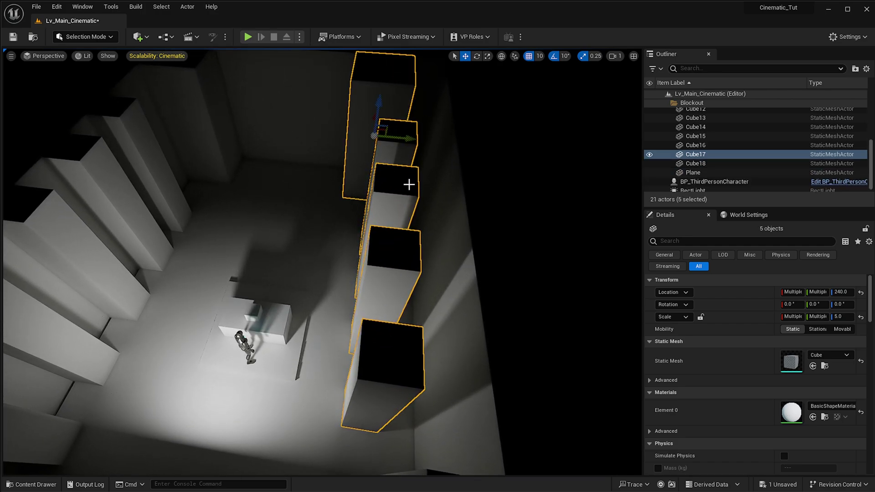
{"action": "key", "text": "f"}
{"action": "left_click_drag", "start_coordinate": [427, 142], "coordinate": [437, 144]}
- Examine the widened room from inside, viewing the column rows around the platform and character
{"action": "right_click_drag", "start_coordinate": [436, 145], "coordinate": [436, 124]}
{"action": "key", "text": "s"}
{"action": "key", "text": "Escape"}
{"action": "right_click_drag", "start_coordinate": [283, 314], "coordinate": [289, 339]}
{"action": "key", "text": "a"}
{"action": "key", "text": "w"}
{"action": "right_click_drag", "start_coordinate": [262, 371], "coordinate": [262, 351]}
{"action": "right_click_drag", "start_coordinate": [451, 362], "coordinate": [460, 342]}
{"action": "key", "text": "w"}
{"action": "key", "text": "q"}
{"action": "right_click_drag", "start_coordinate": [328, 266], "coordinate": [330, 227]}
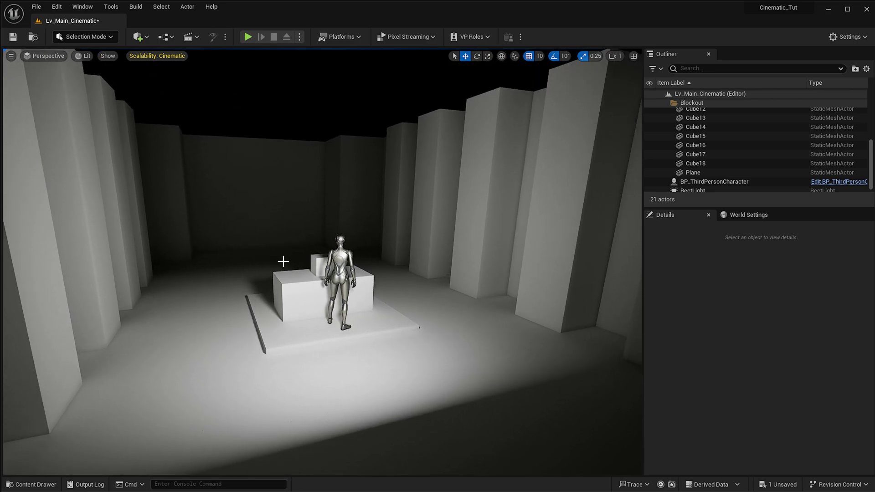
{"action": "right_click_drag", "start_coordinate": [360, 305], "coordinate": [305, 284]}
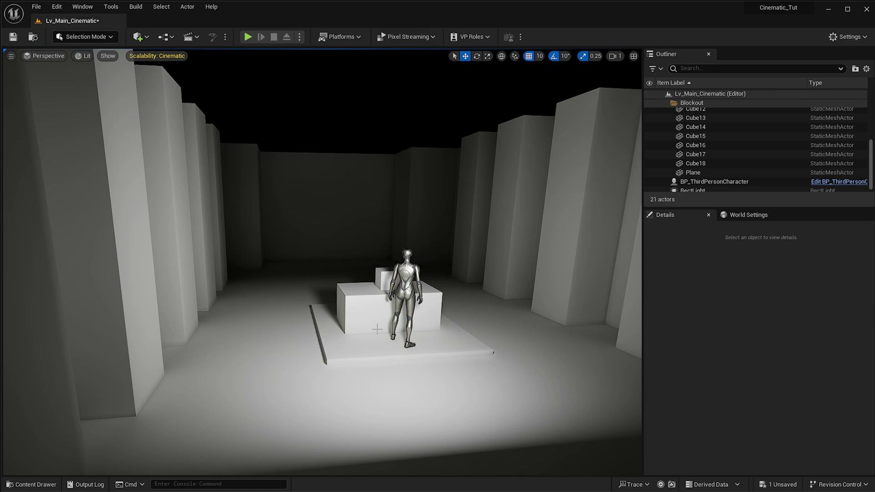
{"action": "right_click_drag", "start_coordinate": [376, 330], "coordinate": [432, 330]}
{"action": "right_click_drag", "start_coordinate": [384, 278], "coordinate": [392, 278]}
{"action": "right_click_drag", "start_coordinate": [536, 324], "coordinate": [565, 333]}
{"action": "key", "text": "s"}
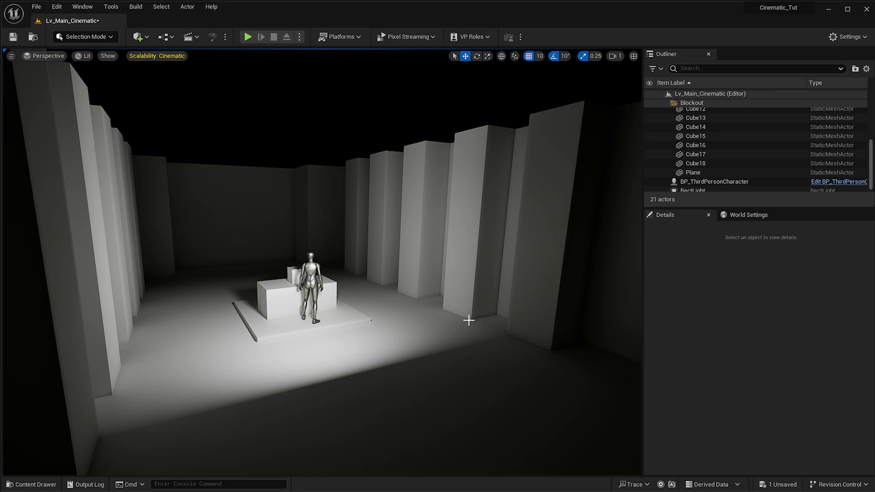
{"action": "right_click_drag", "start_coordinate": [452, 301], "coordinate": [439, 297]}
- Inspect the floor and the columns on the positive-Y side one by one, checking their spacing along the room
{"action": "left_click", "coordinate": [453, 269]}
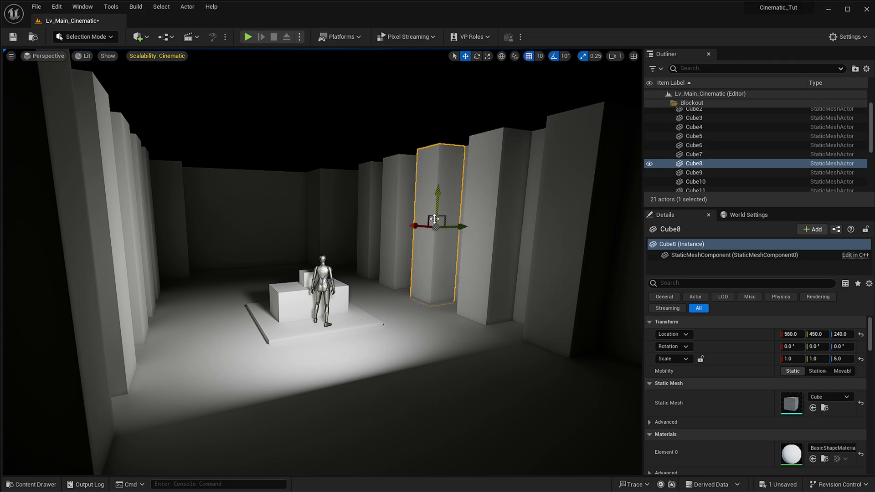
{"action": "left_click", "coordinate": [385, 228]}
{"action": "left_click", "coordinate": [369, 212]}
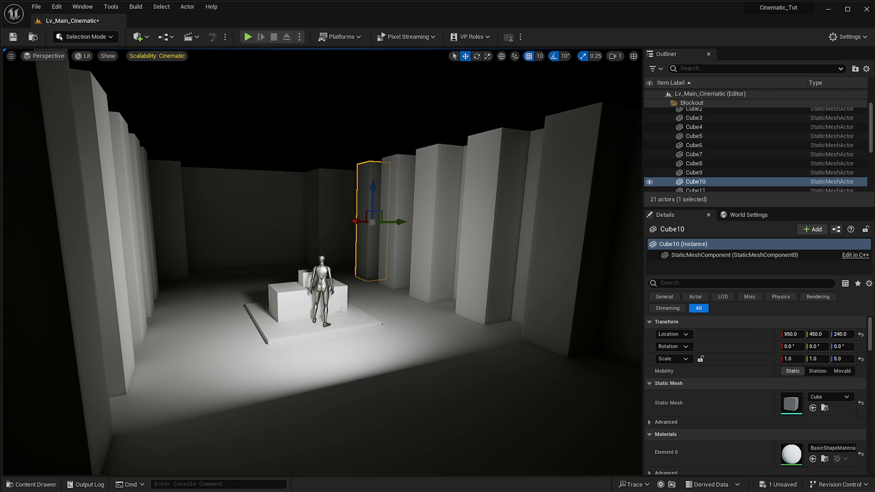
{"action": "right_click_drag", "start_coordinate": [371, 289], "coordinate": [374, 285]}
{"action": "right_click", "coordinate": [375, 292]}
{"action": "left_click", "coordinate": [399, 277]}
{"action": "left_click", "coordinate": [432, 278]}
{"action": "left_click", "coordinate": [499, 302]}
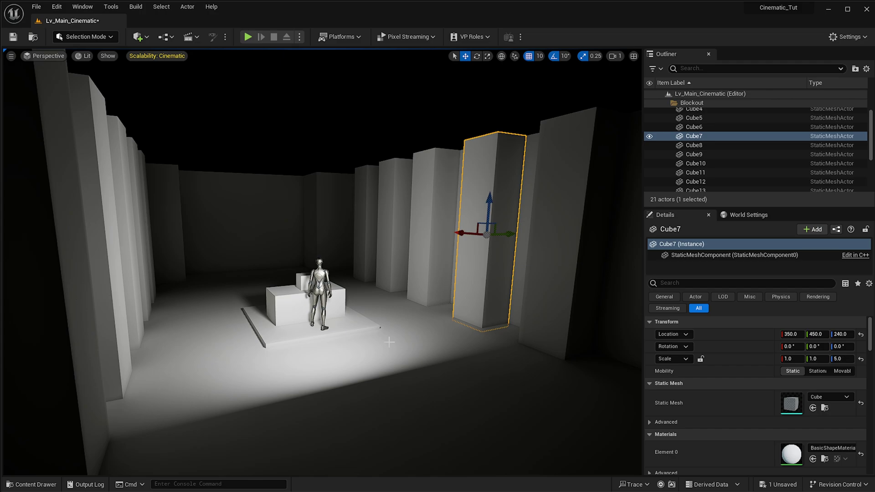
{"action": "left_click", "coordinate": [390, 342]}
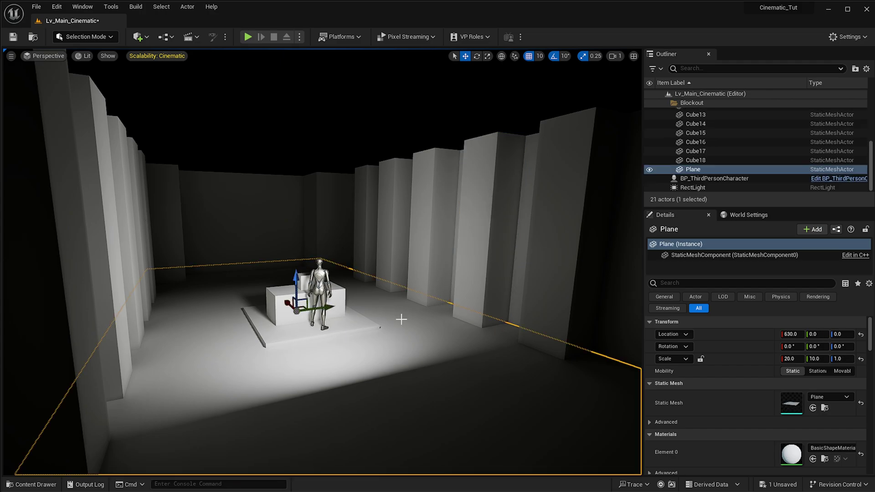
{"action": "left_click", "coordinate": [497, 261]}
{"action": "left_click", "coordinate": [401, 204]}
{"action": "left_click", "coordinate": [373, 195]}
{"action": "left_click", "coordinate": [465, 261]}
{"action": "right_click_drag", "start_coordinate": [465, 261], "coordinate": [492, 260]}
{"action": "left_click", "coordinate": [510, 297]}
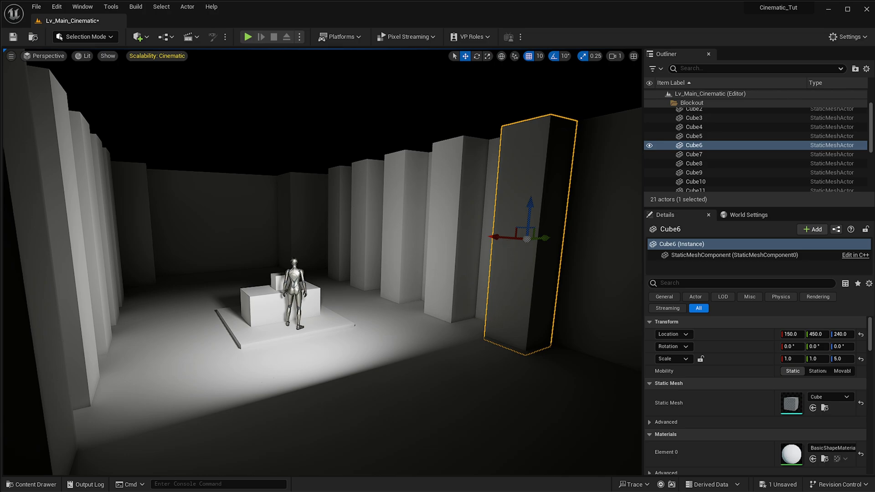
{"action": "left_click", "coordinate": [441, 259]}
{"action": "left_click", "coordinate": [392, 261]}
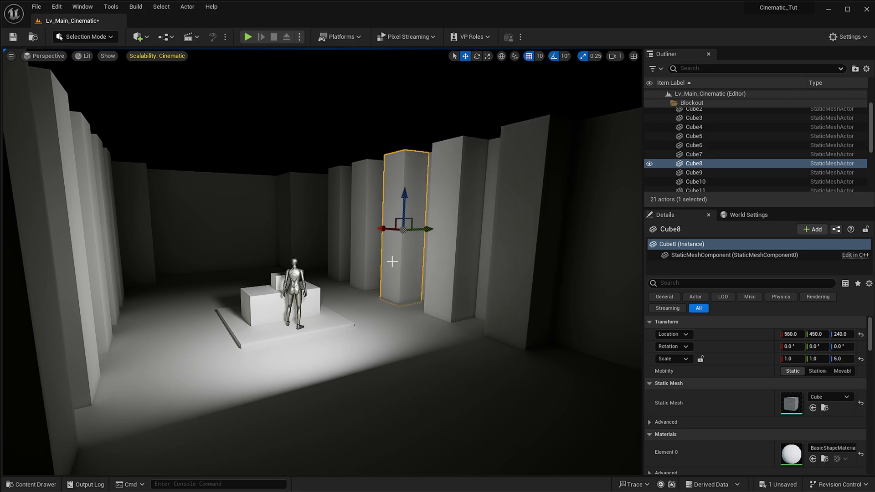
{"action": "left_click", "coordinate": [370, 259]}
{"action": "left_click", "coordinate": [338, 248]}
{"action": "mouse_move", "coordinate": [325, 276]}
{"action": "right_mouse_down"}
{"action": "mouse_move", "coordinate": [325, 242]}
{"action": "mouse_move", "coordinate": [325, 276]}
{"action": "right_mouse_up"}
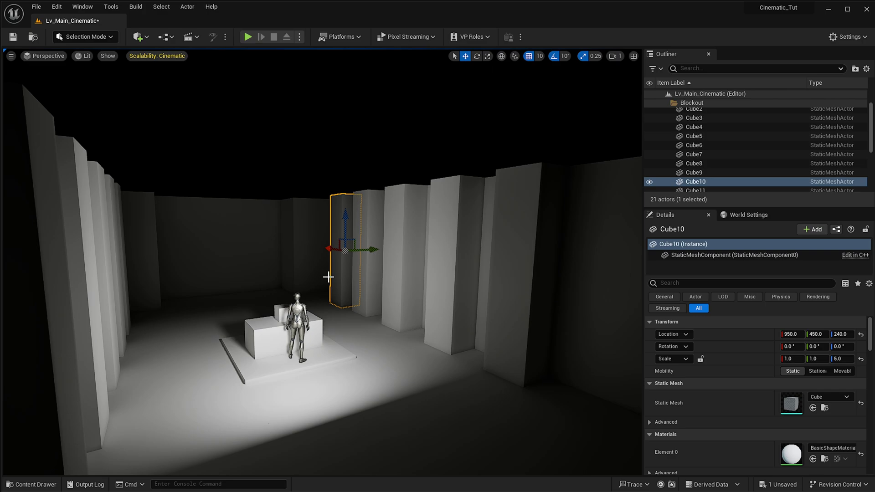
{"action": "right_click_drag", "start_coordinate": [372, 357], "coordinate": [372, 356]}
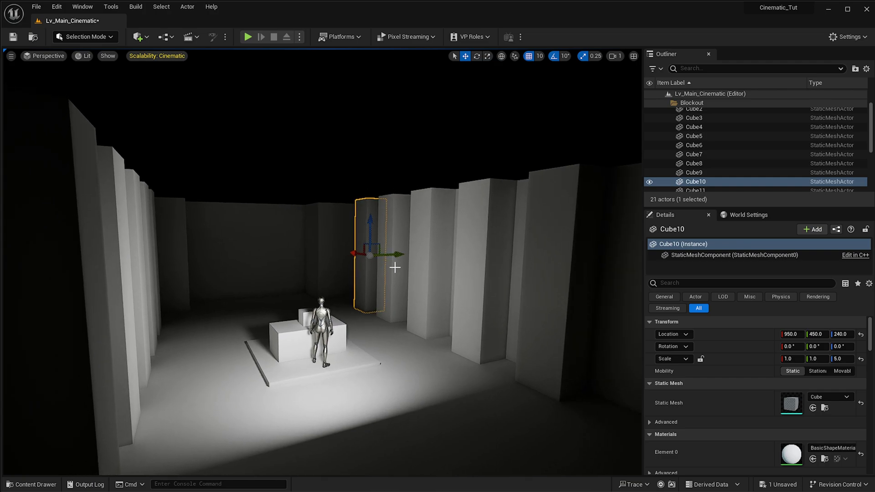
{"action": "left_click", "coordinate": [396, 299]}
{"action": "left_click", "coordinate": [370, 280]}
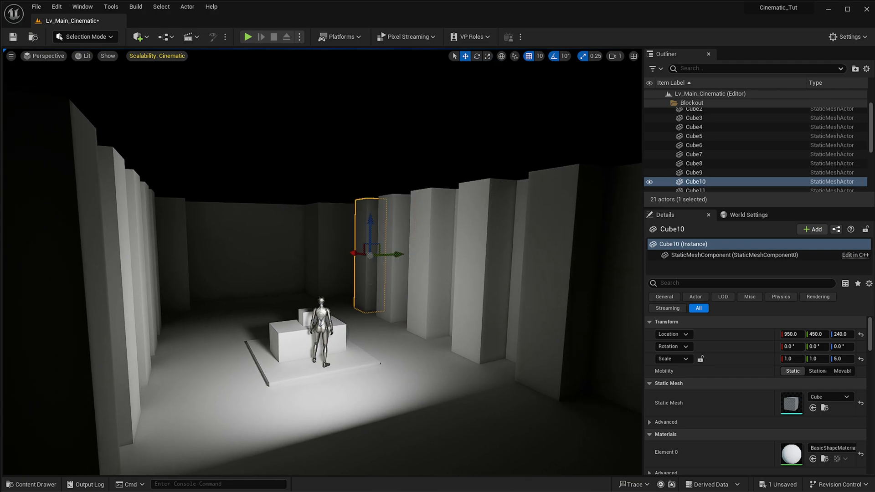
{"action": "right_click_drag", "start_coordinate": [549, 375], "coordinate": [549, 375]}
{"action": "left_click", "coordinate": [504, 346]}
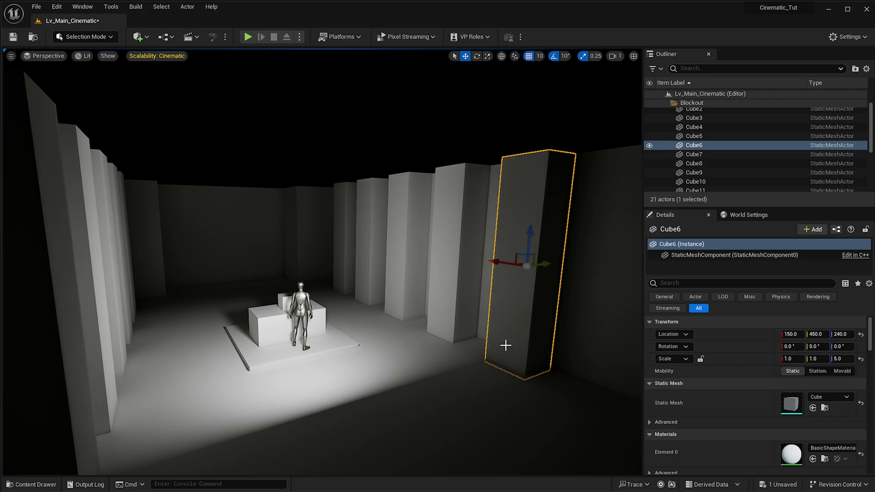
{"action": "left_click", "coordinate": [443, 318]}
{"action": "left_click", "coordinate": [391, 299]}
{"action": "right_click_drag", "start_coordinate": [378, 271], "coordinate": [378, 271]}
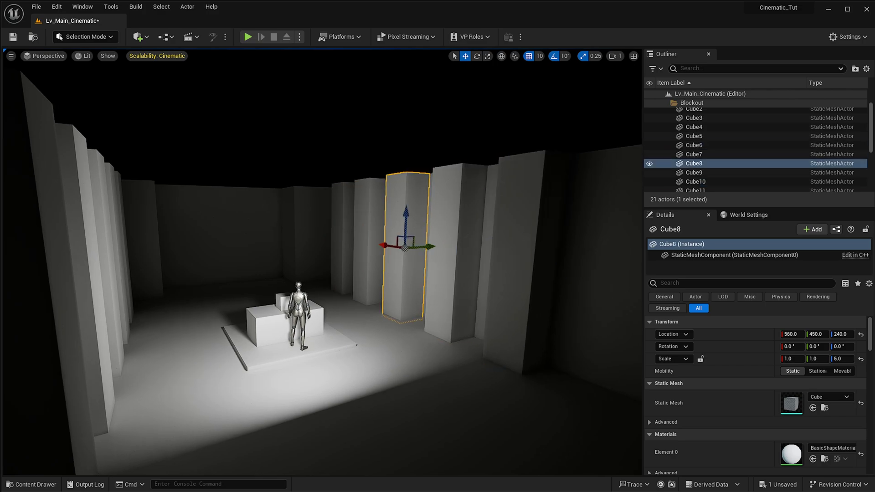
{"action": "left_click", "coordinate": [378, 271]}
{"action": "left_click", "coordinate": [354, 267]}
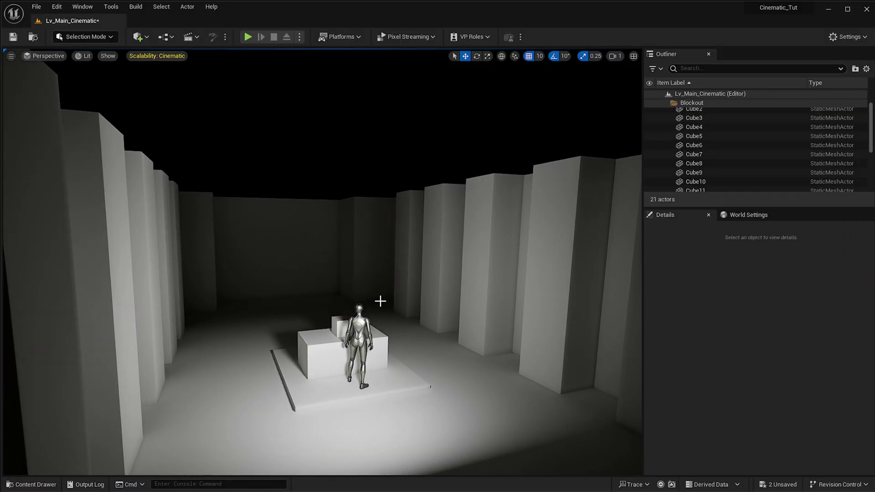
- Create a new folder named Blueprints inside the Cinematic_Tut content folder
{"action": "key", "text": "ctrl+space"}
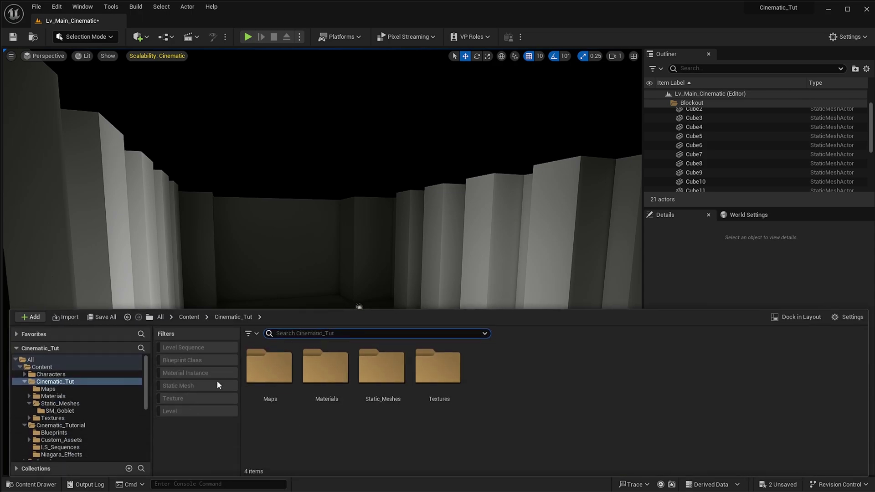
{"action": "right_click", "coordinate": [546, 419]}
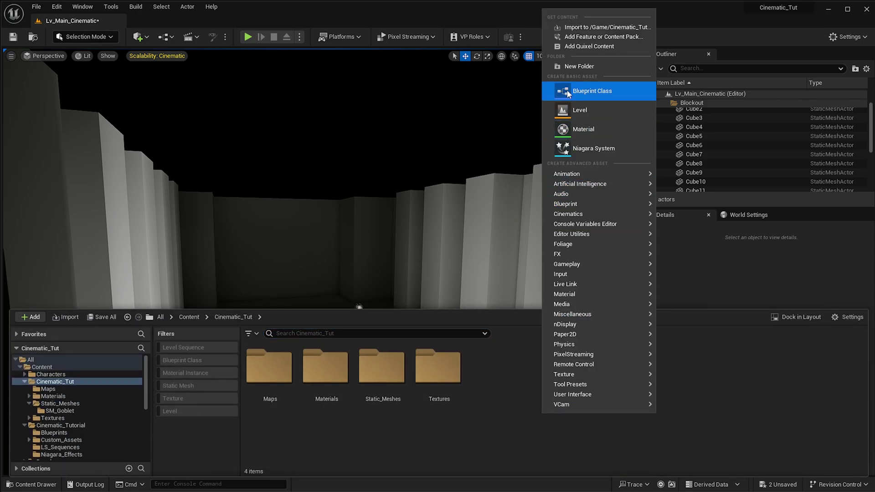
{"action": "left_click", "coordinate": [576, 67]}
{"action": "type", "text": "Blueprints"}
{"action": "key", "text": "Return"}
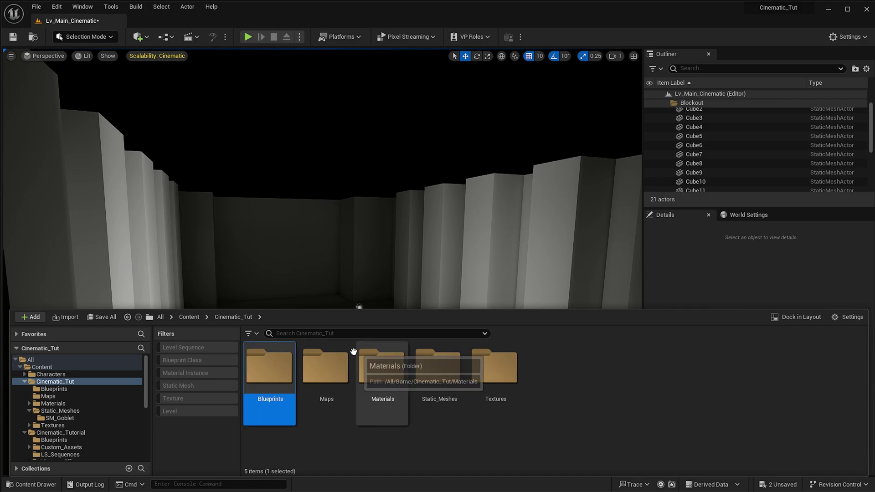
- Create an Actor-based Blueprint Class named BP_Mesh_Generator inside the new Blueprints folder
{"action": "double_click", "coordinate": [273, 360]}
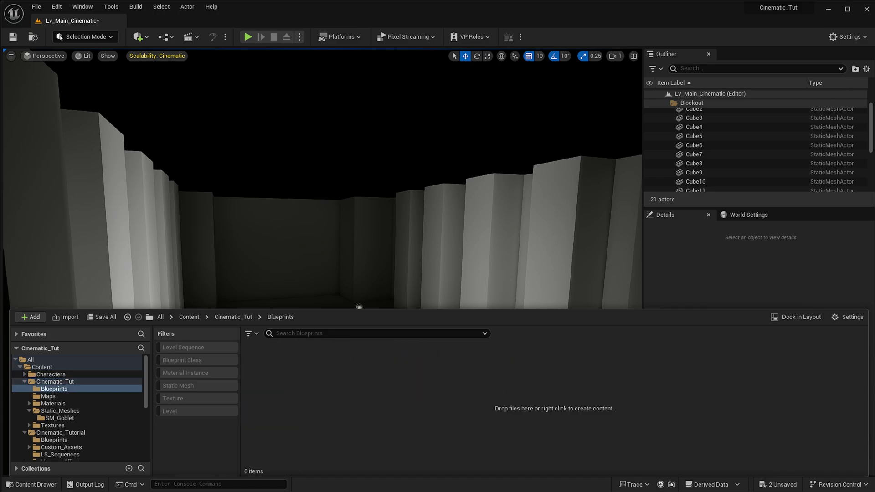
{"action": "right_click", "coordinate": [363, 409]}
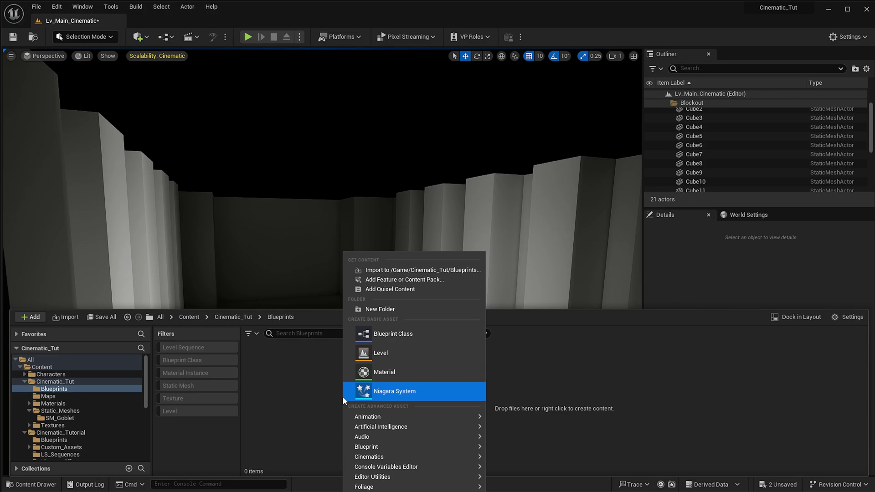
{"action": "left_click", "coordinate": [402, 335]}
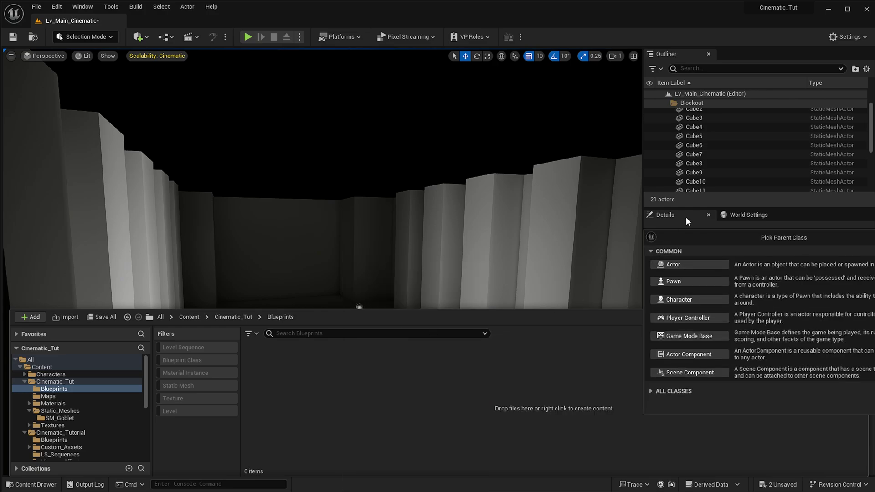
{"action": "left_click_drag", "start_coordinate": [685, 233], "coordinate": [588, 237]}
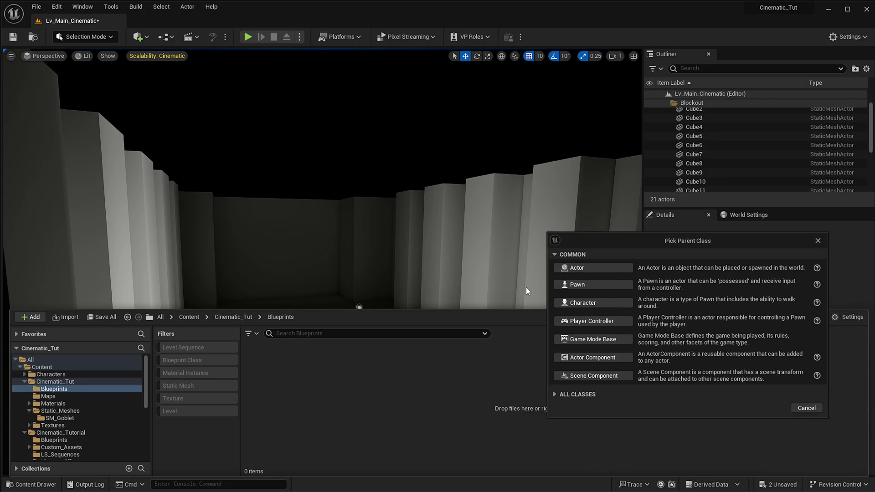
{"action": "left_click", "coordinate": [572, 270]}
{"action": "type", "text": "BP_"}
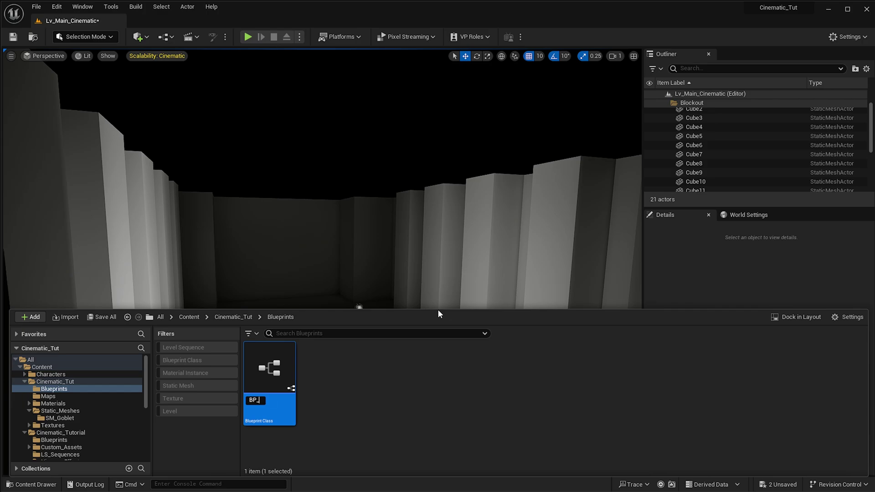
{"action": "type", "text": "Mesh_Generator"}
{"action": "key", "text": "Return"}
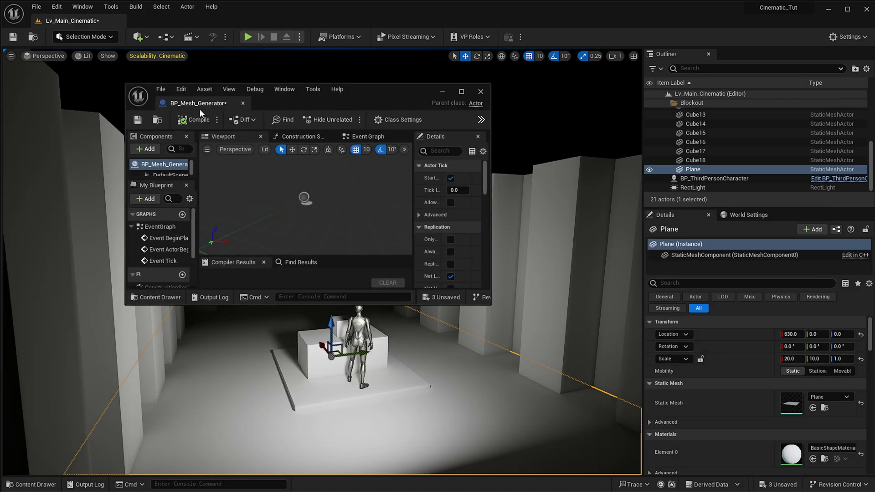
- Dock the floating BP_Mesh_Generator editor into the main window beside the level's tab
{"action": "left_click_drag", "start_coordinate": [200, 108], "coordinate": [196, 20]}
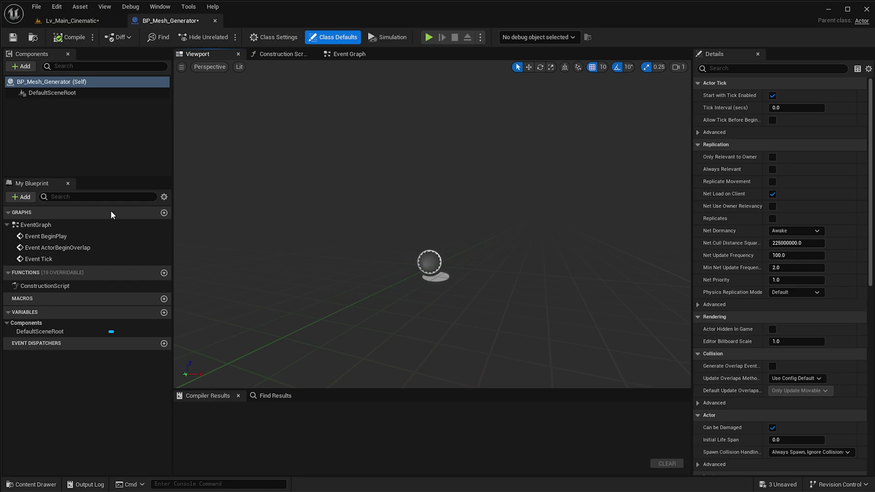
{"action": "right_click_drag", "start_coordinate": [450, 251], "coordinate": [455, 257]}
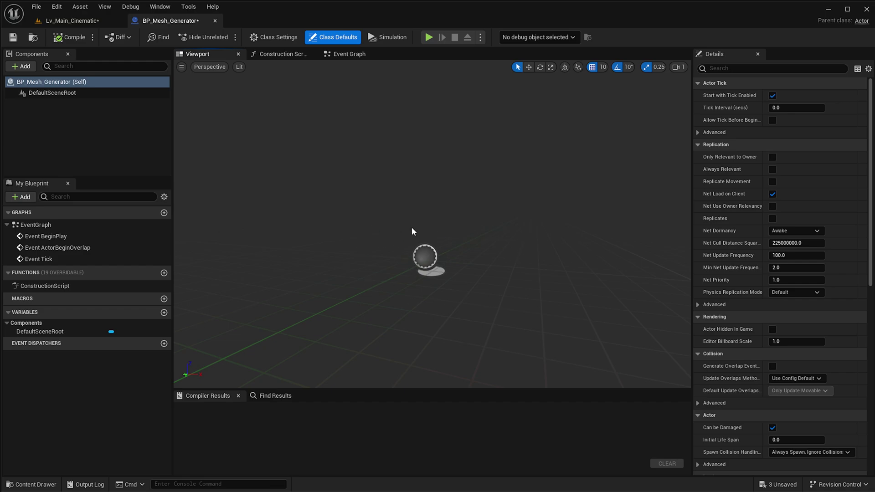
{"action": "right_click_drag", "start_coordinate": [220, 250], "coordinate": [231, 246]}
{"action": "right_click_drag", "start_coordinate": [388, 196], "coordinate": [386, 200]}
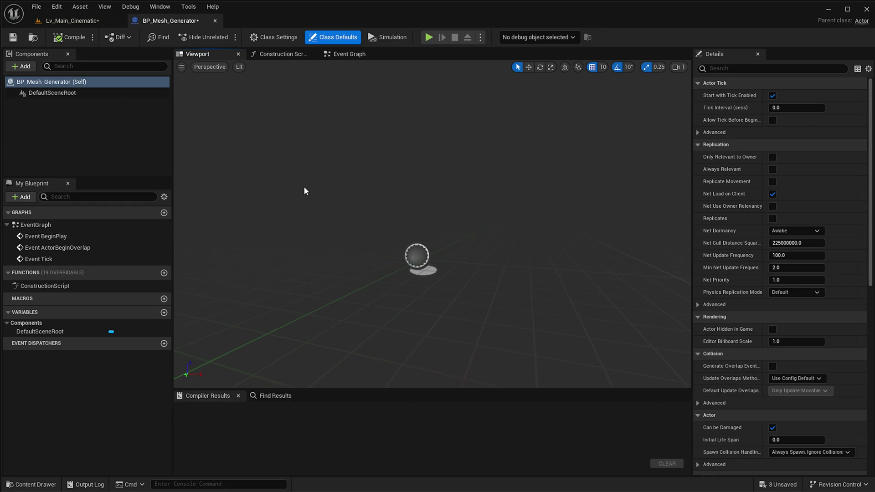
- Add a Spline component under the DefaultSceneRoot of BP_Mesh_Generator, keeping its default name
{"action": "left_click", "coordinate": [21, 66]}
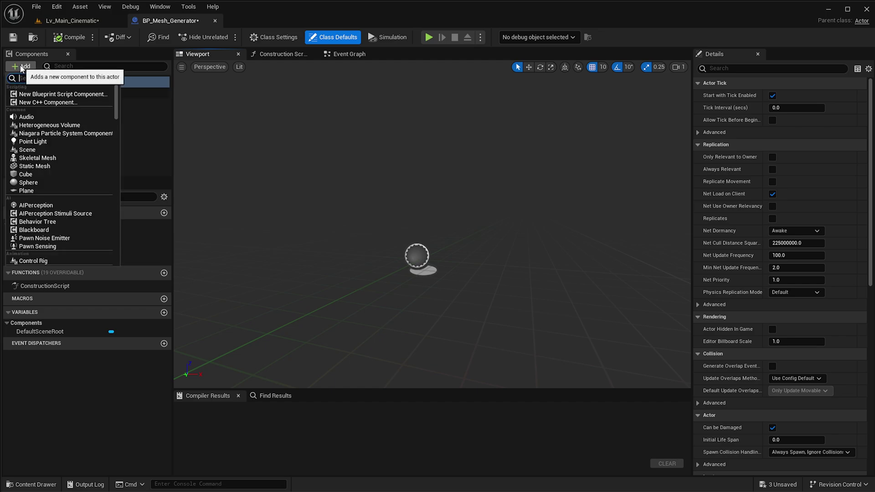
{"action": "type", "text": "sp"}
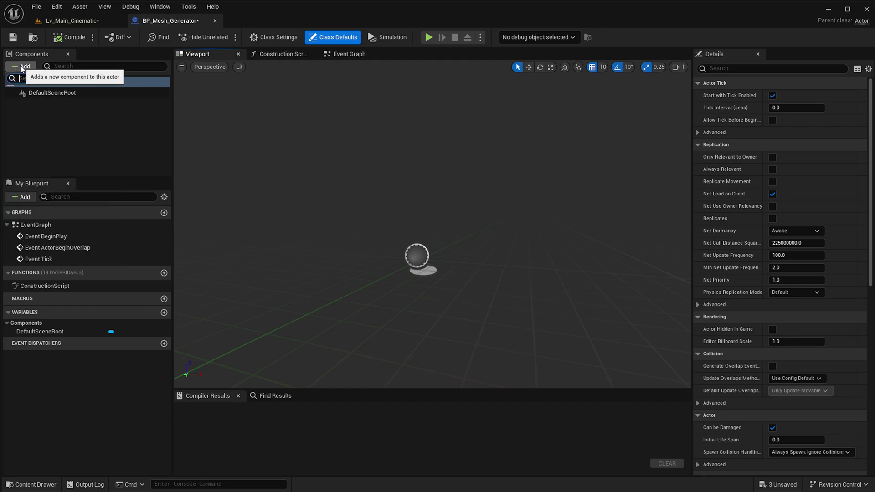
{"action": "type", "text": "line"}
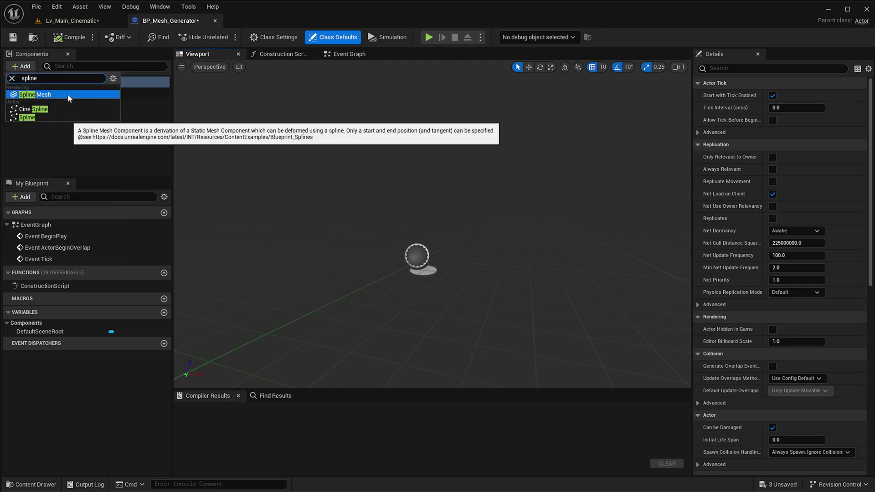
{"action": "left_click", "coordinate": [40, 119]}
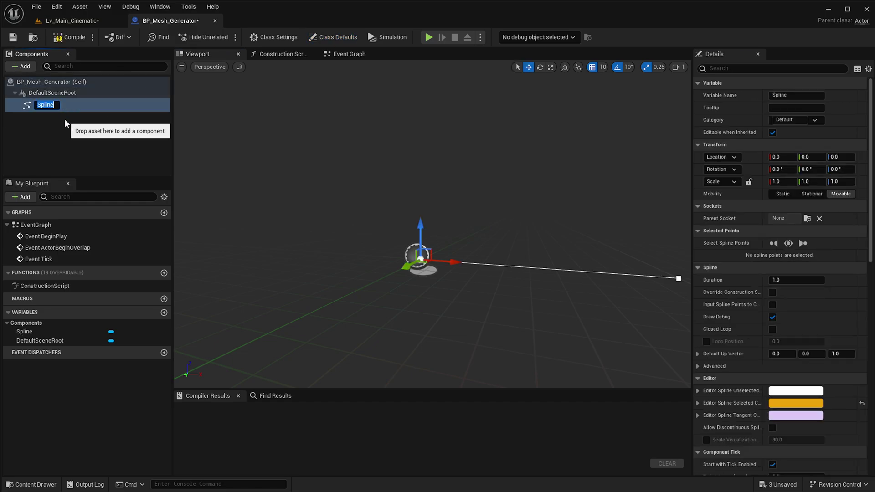
{"action": "left_click", "coordinate": [71, 126]}
{"action": "left_click", "coordinate": [54, 104]}
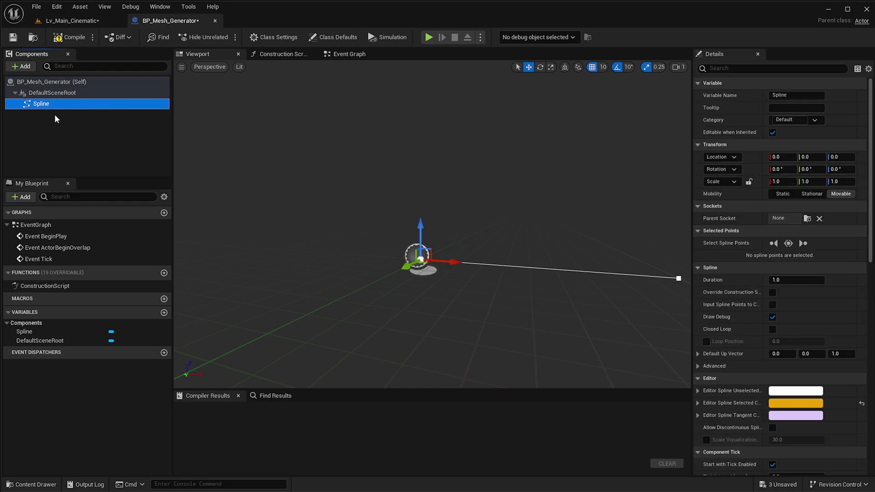
- Add an Instanced Static Mesh component as a child of the Spline, keeping its default name
{"action": "left_click", "coordinate": [23, 67]}
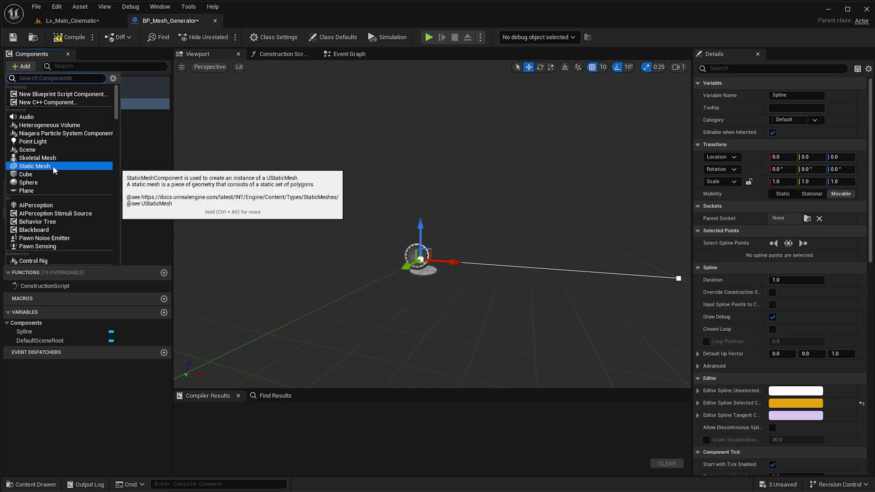
{"action": "type", "text": "instance"}
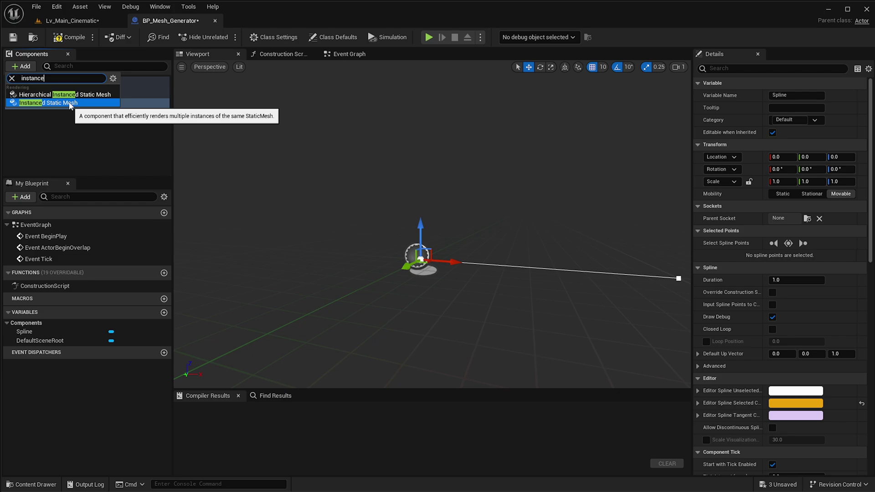
{"action": "left_click", "coordinate": [70, 103]}
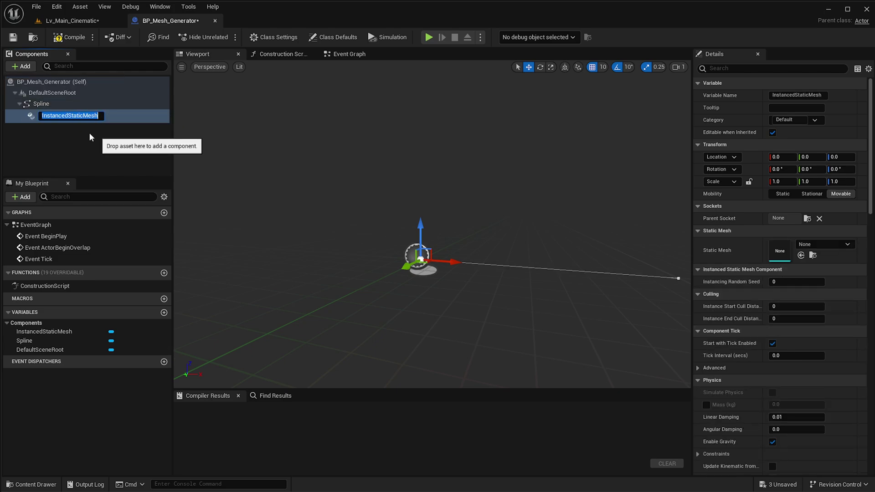
{"action": "left_click", "coordinate": [77, 145]}
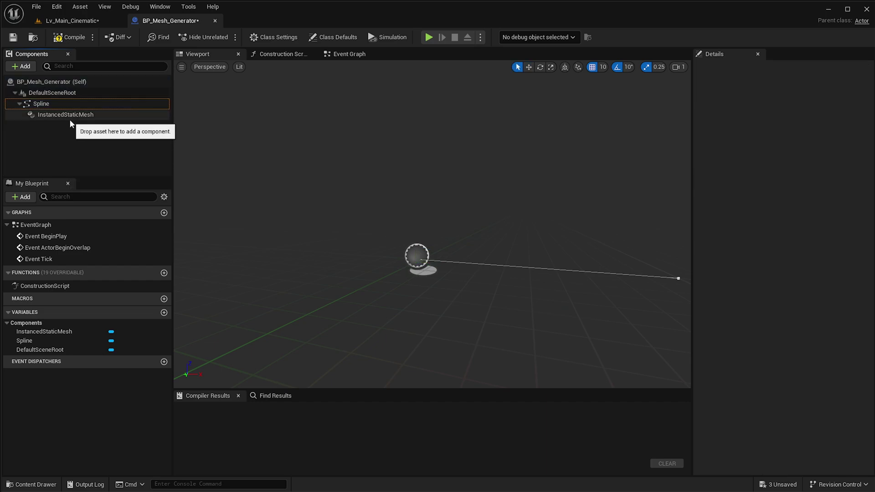
{"action": "double_click", "coordinate": [71, 116]}
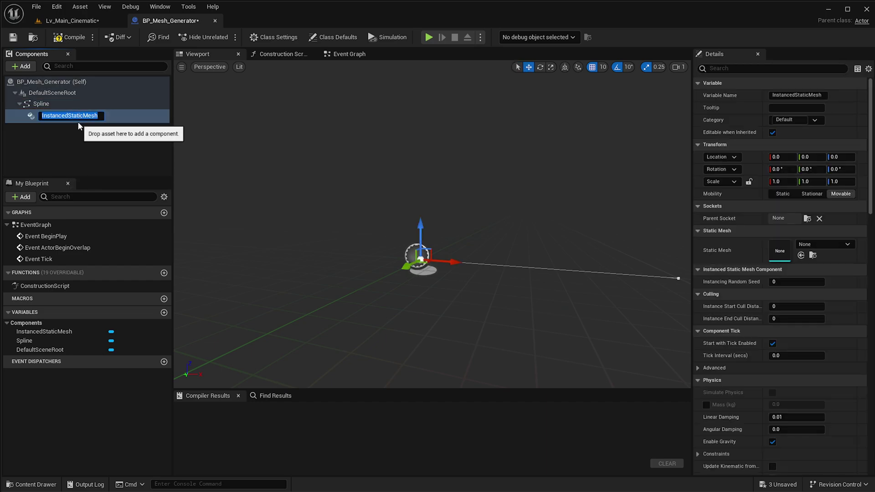
{"action": "key", "text": "Return"}
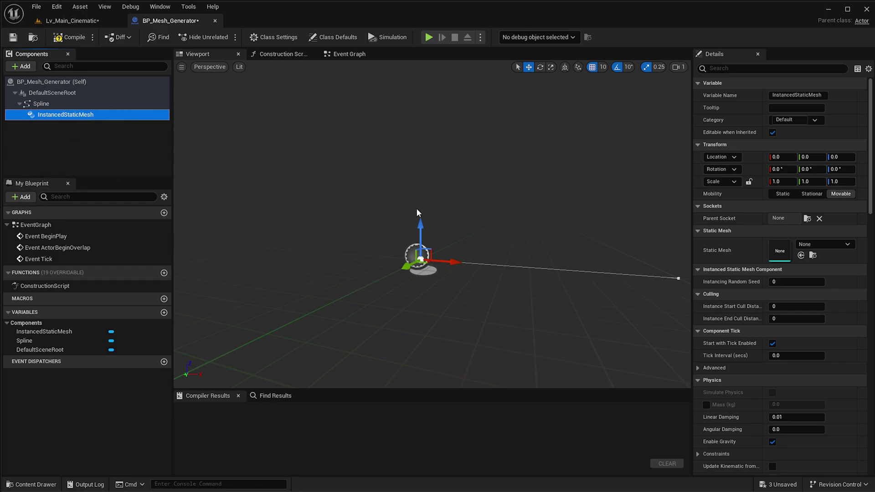
{"action": "scroll", "coordinate": [452, 220], "scroll_direction": "down", "scroll_amount": 2}
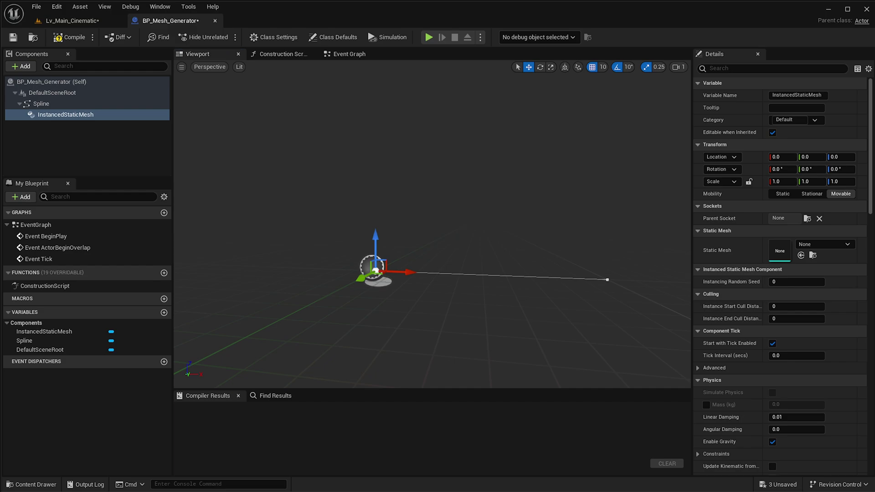
{"action": "left_click", "coordinate": [29, 131]}
{"action": "left_click", "coordinate": [63, 115]}
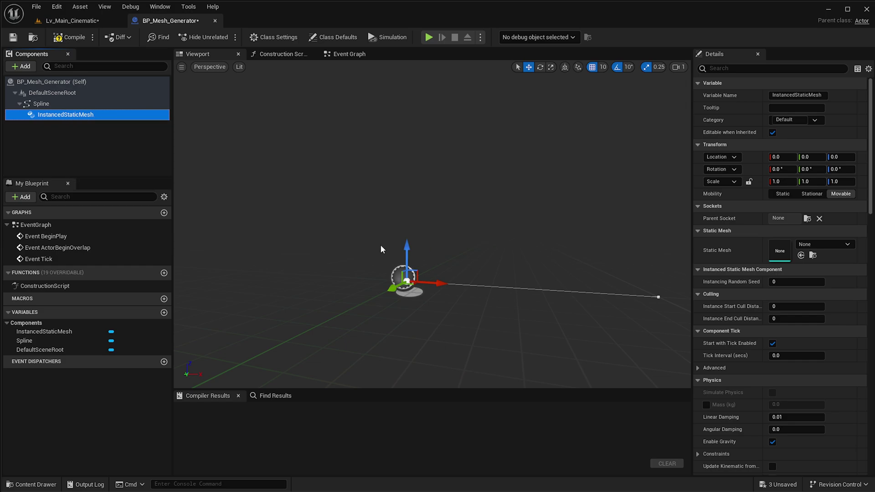
{"action": "right_click_drag", "start_coordinate": [492, 176], "coordinate": [490, 187]}
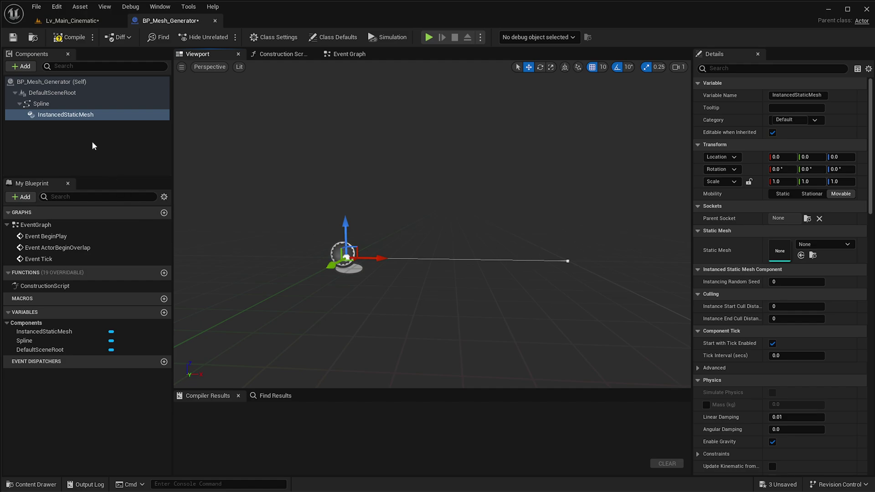
{"action": "right_click_drag", "start_coordinate": [387, 240], "coordinate": [375, 238]}
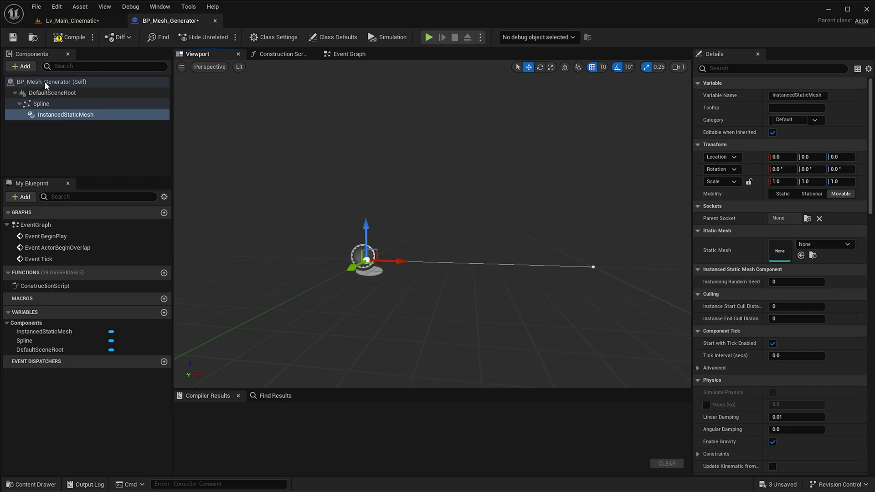
- Compile BP_Mesh_Generator and open its Construction Script graph
{"action": "left_click", "coordinate": [63, 38]}
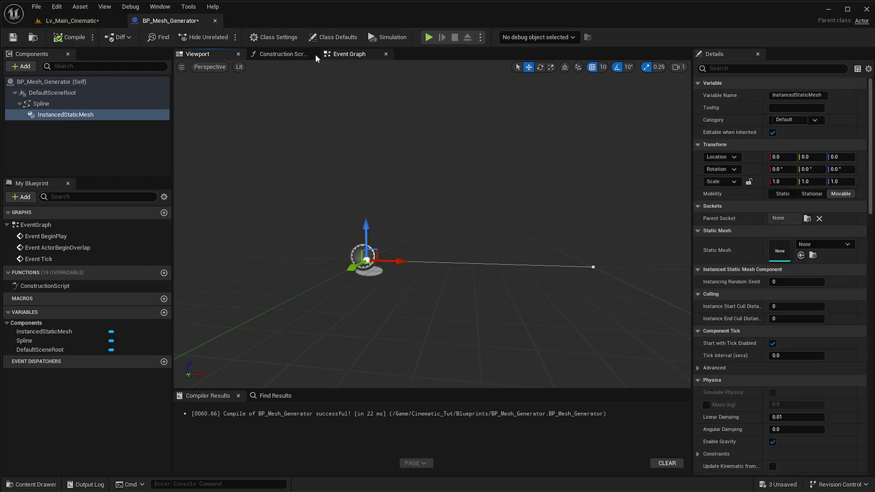
{"action": "left_click", "coordinate": [280, 53]}
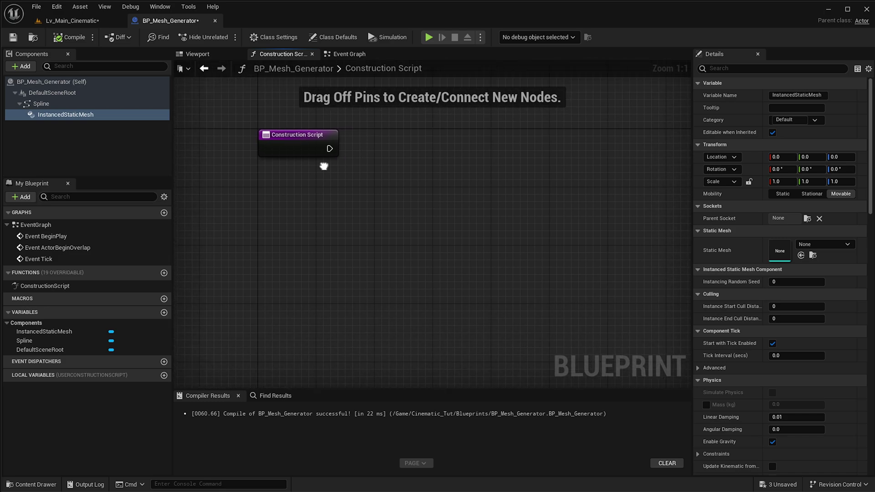